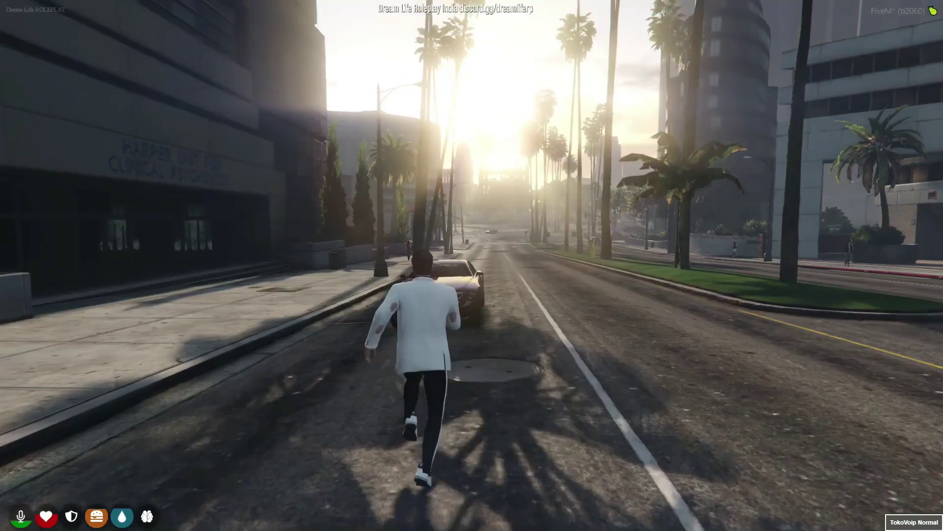
{"action": "key", "text": "f"}
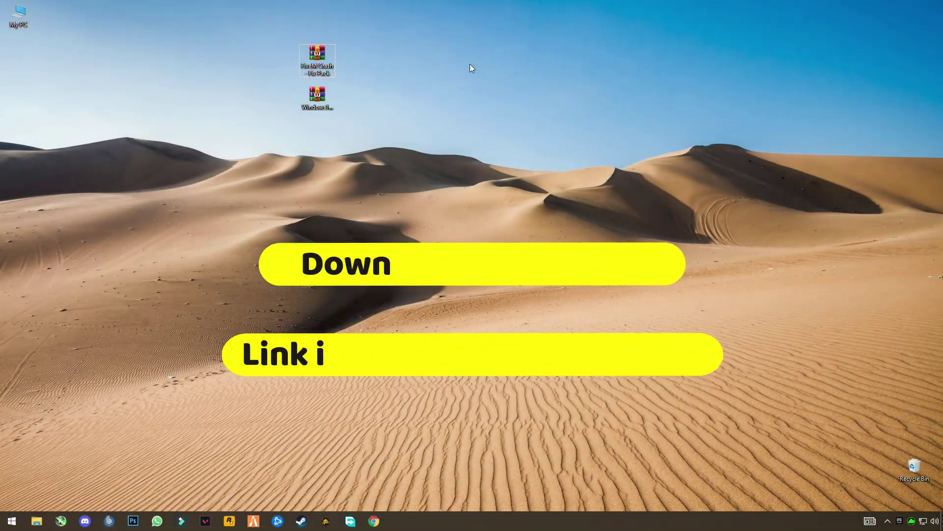
Step: Move the FiveM Crash - Fix Pack archive to a free spot on the desktop and extract it there
{"action": "left_click_drag", "start_coordinate": [111, 171], "coordinate": [243, 143]}
{"action": "left_click", "coordinate": [322, 64]}
{"action": "right_click", "coordinate": [240, 148]}
{"action": "left_click", "coordinate": [241, 193]}
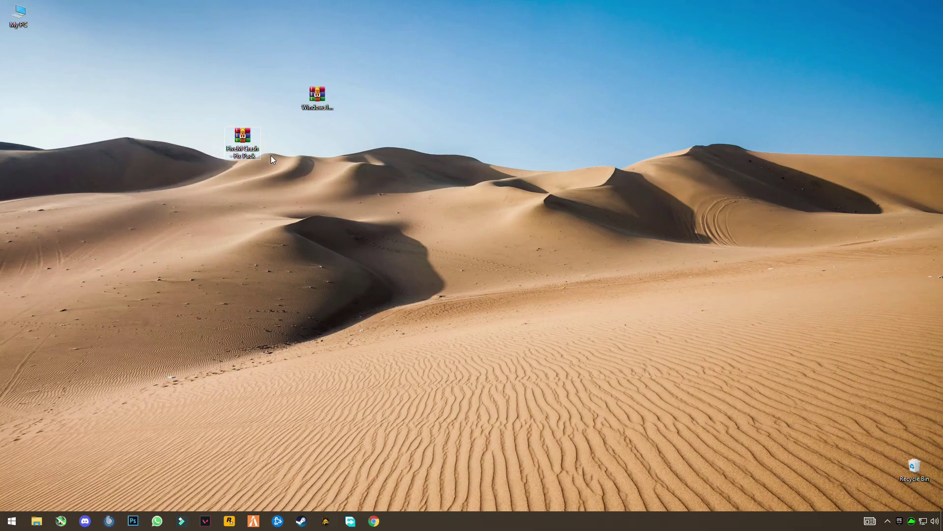
{"action": "right_click", "coordinate": [245, 153]}
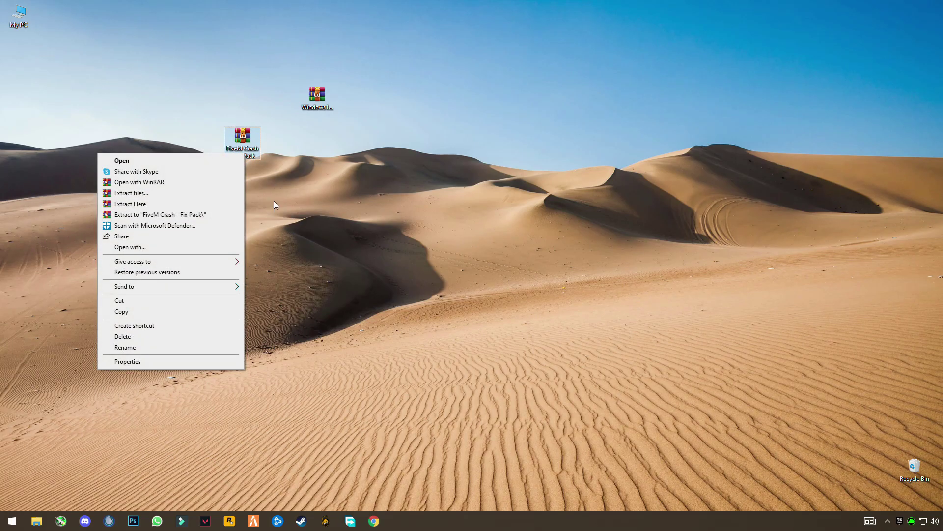
{"action": "left_click", "coordinate": [154, 205]}
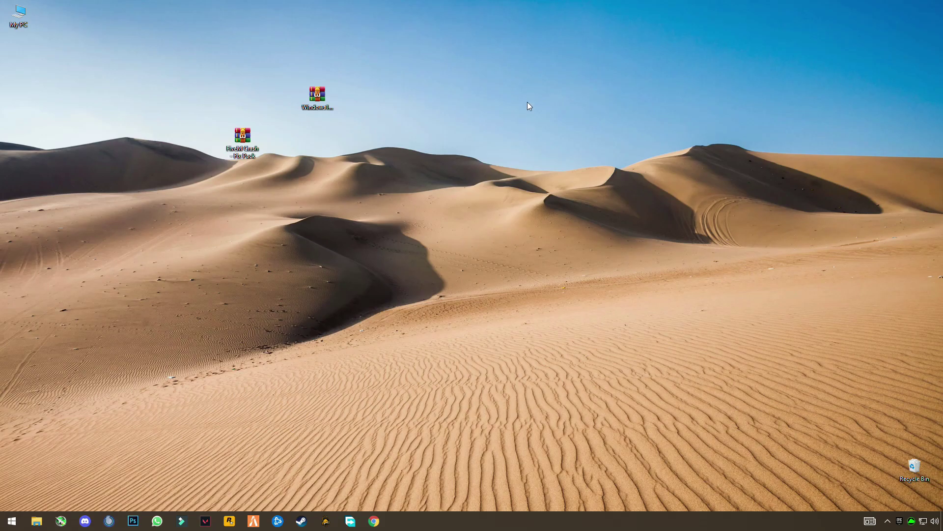
Step: Move the extracted AD3D11 Error - Fix Pack folder beside the archives on the desktop and open it
{"action": "left_click_drag", "start_coordinate": [21, 65], "coordinate": [510, 115]}
{"action": "right_click", "coordinate": [506, 108]}
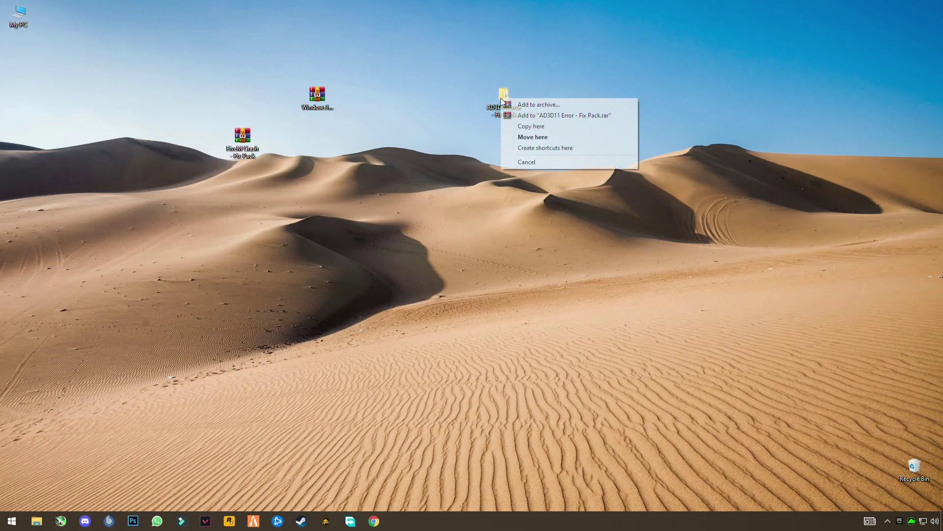
{"action": "key", "text": "Escape"}
{"action": "right_click", "coordinate": [499, 103]}
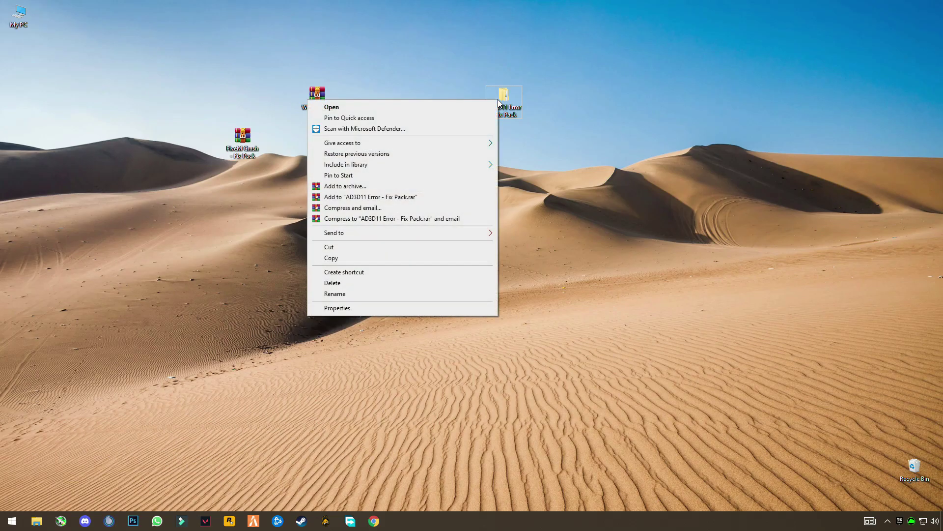
{"action": "left_click", "coordinate": [462, 107]}
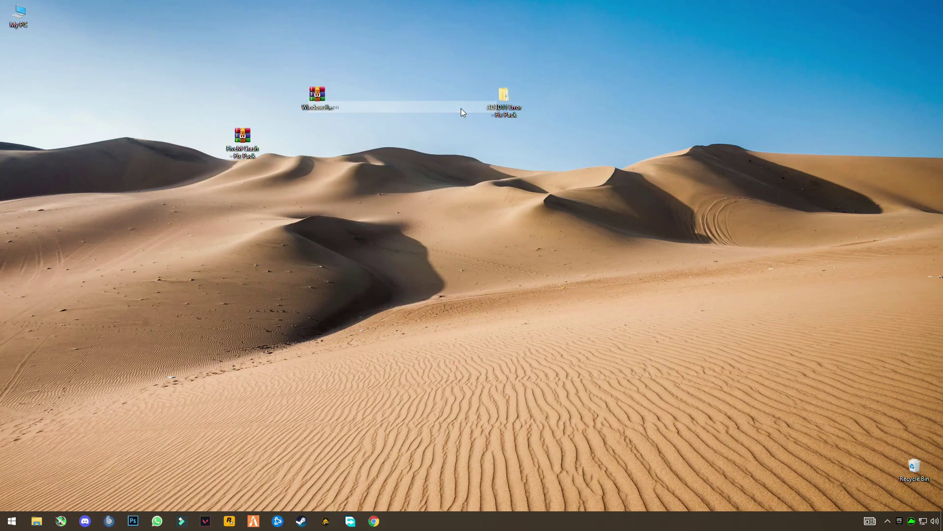
Step: Open the Directx Properties folder and run dxcpl as administrator, allowing it to make changes
{"action": "left_click", "coordinate": [118, 65]}
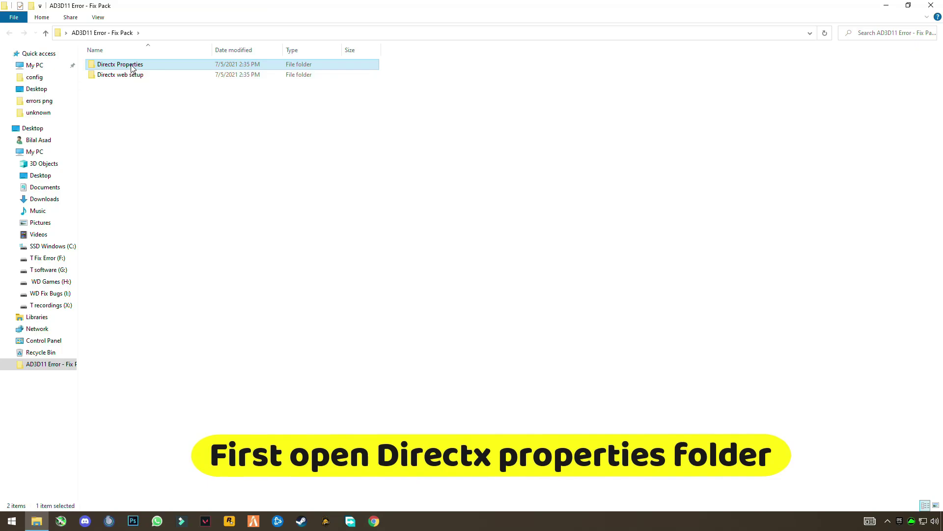
{"action": "double_click", "coordinate": [130, 67]}
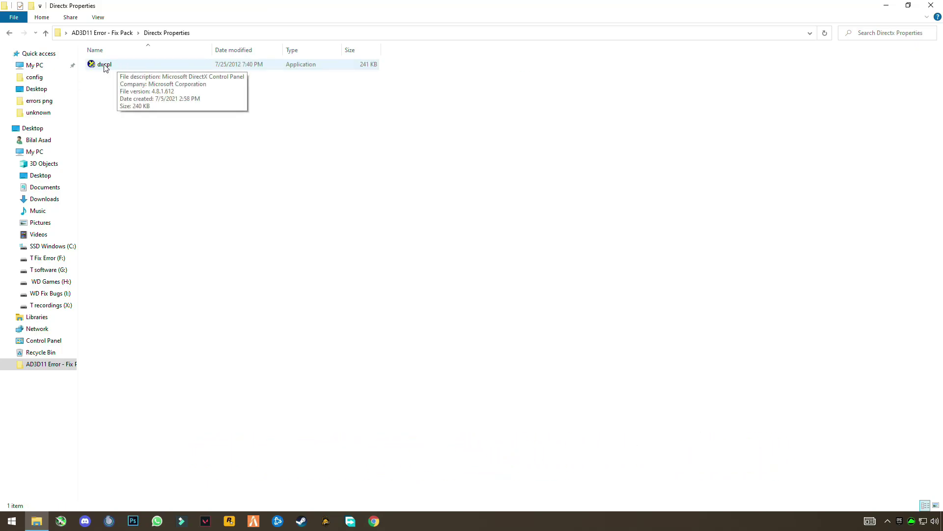
{"action": "right_click", "coordinate": [114, 67]}
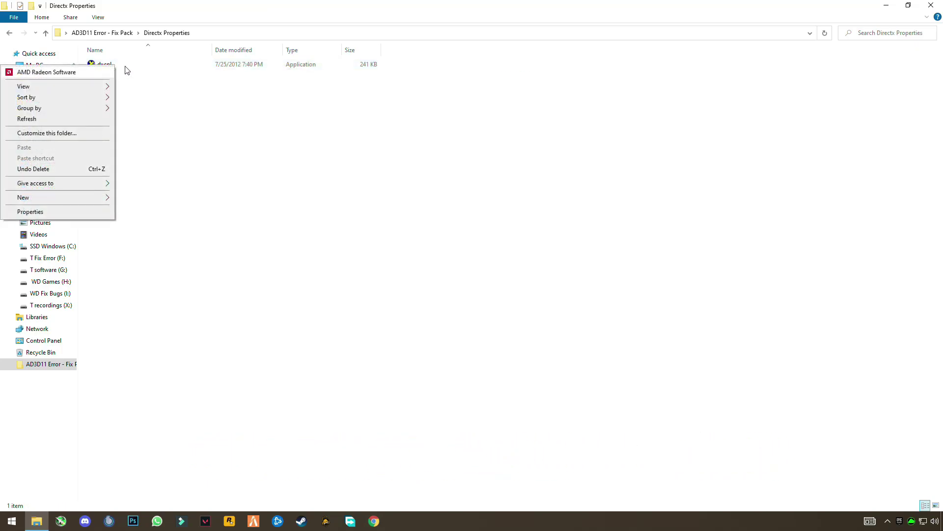
{"action": "left_click", "coordinate": [114, 70]}
{"action": "right_click", "coordinate": [108, 71]}
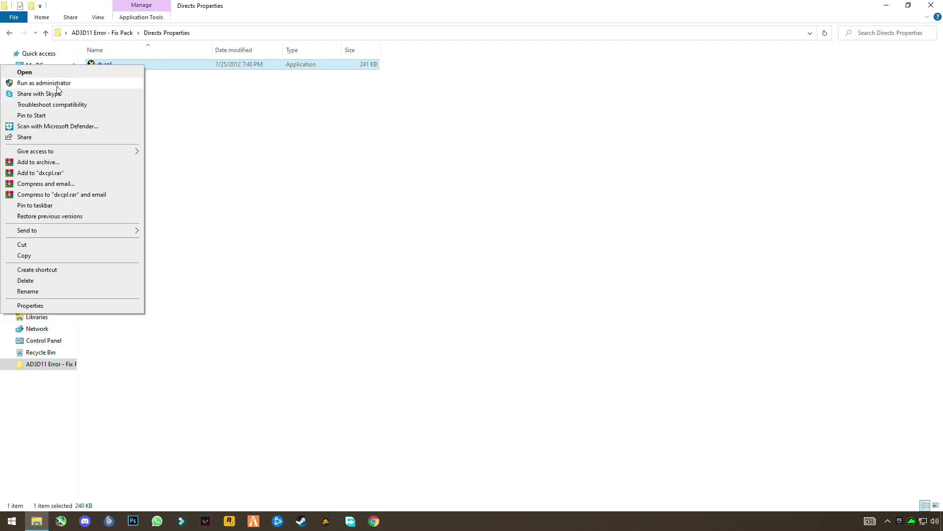
{"action": "left_click", "coordinate": [98, 83]}
{"action": "left_click", "coordinate": [416, 329]}
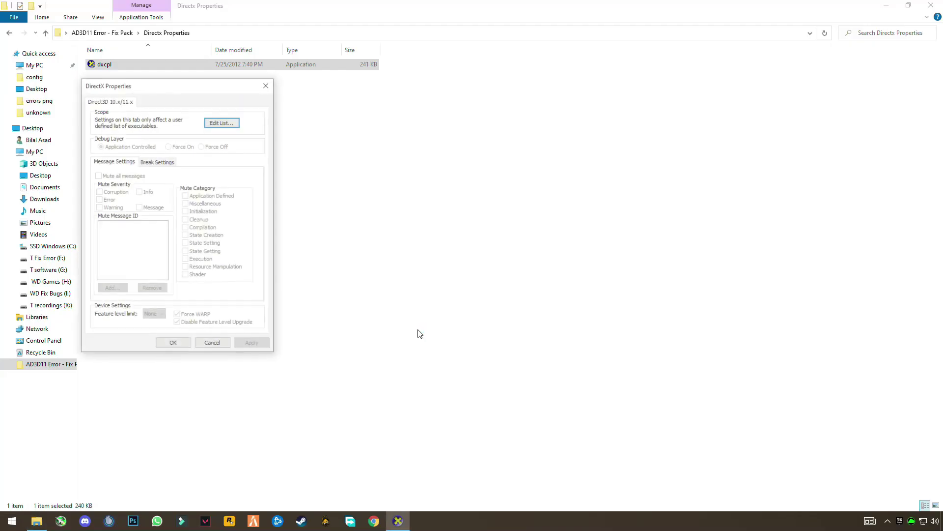
Step: Open the Direct3D 10.x/11.x executable list for editing and start browsing for an EXE file
{"action": "left_click_drag", "start_coordinate": [182, 90], "coordinate": [444, 98]}
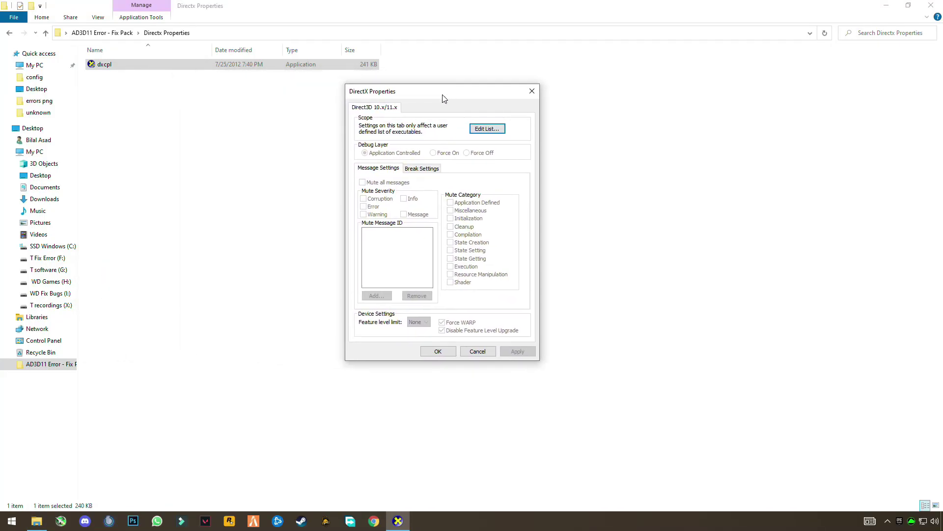
{"action": "left_click", "coordinate": [478, 130]}
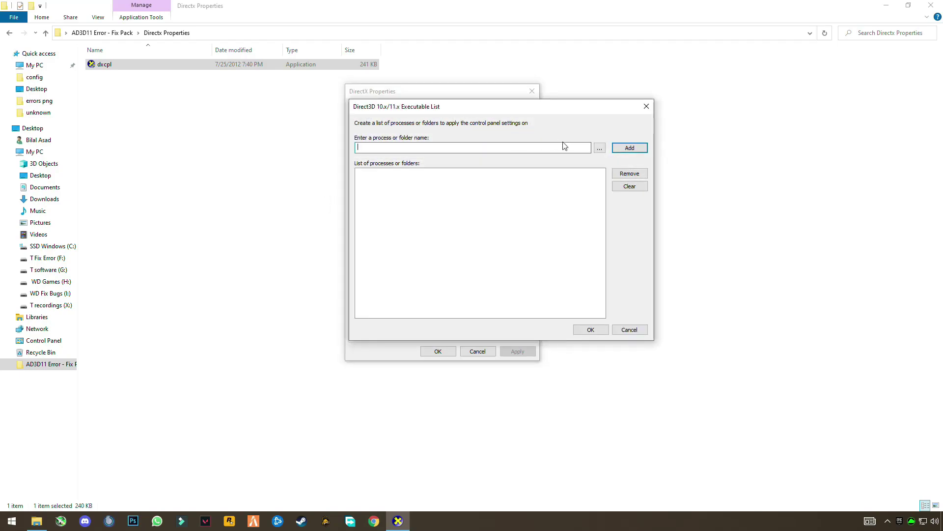
{"action": "left_click", "coordinate": [599, 149]}
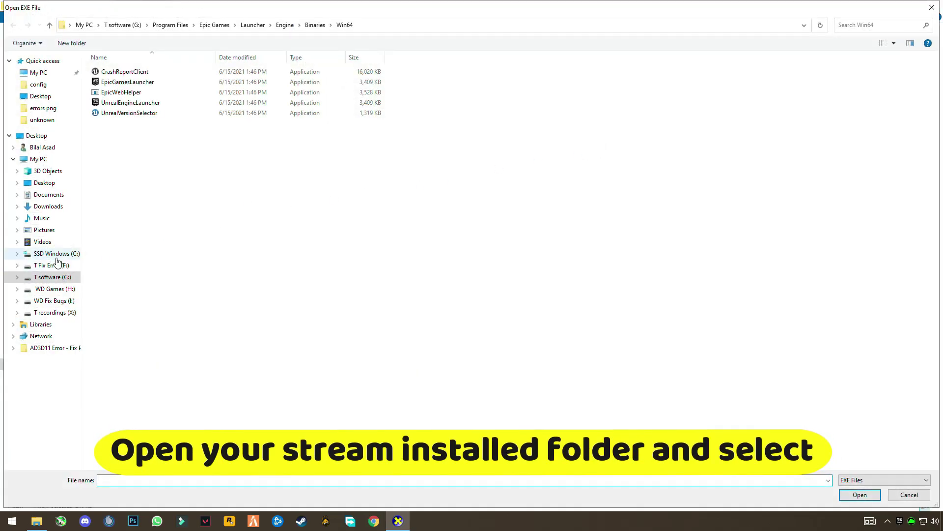
Step: On the C: drive, browse to the user profile's AppData\Roaming\Microsoft\Windows\Start Menu\Programs folder
{"action": "left_click", "coordinate": [73, 256]}
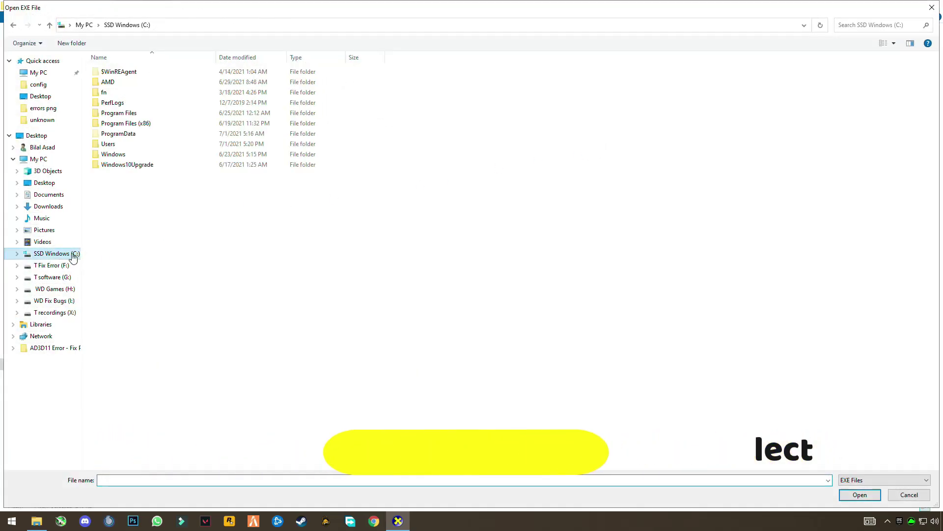
{"action": "double_click", "coordinate": [118, 145]}
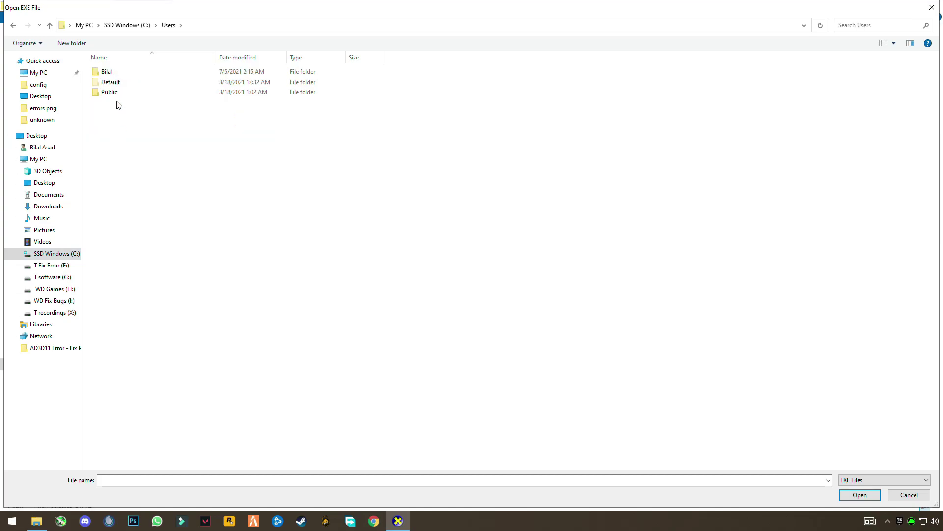
{"action": "double_click", "coordinate": [121, 72]}
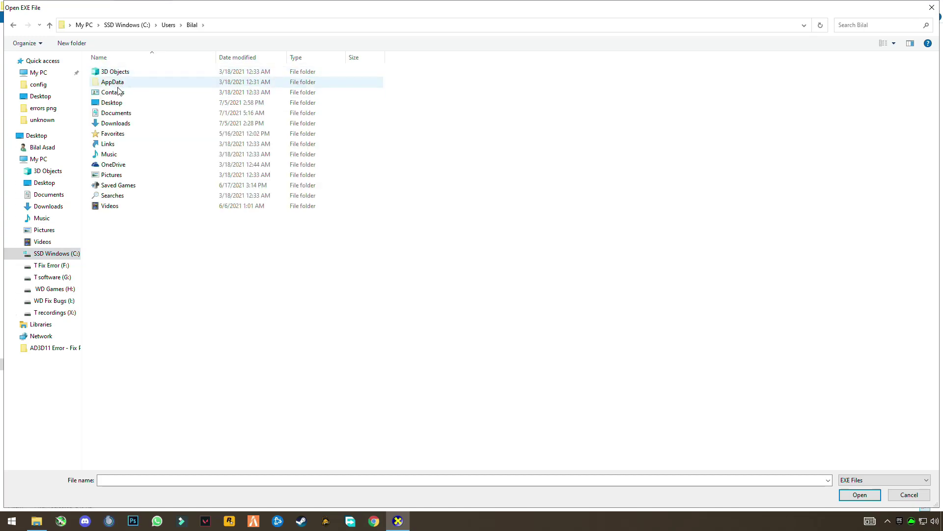
{"action": "double_click", "coordinate": [120, 86]}
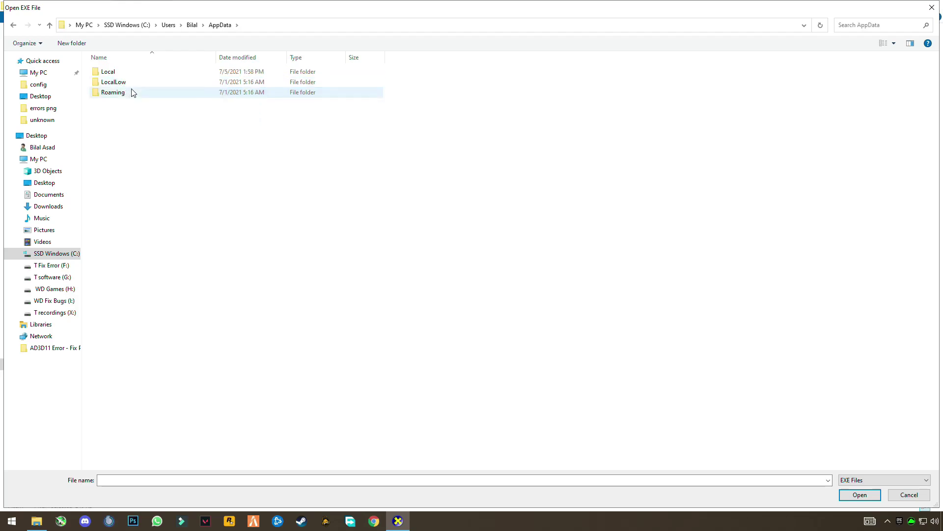
{"action": "double_click", "coordinate": [125, 94]}
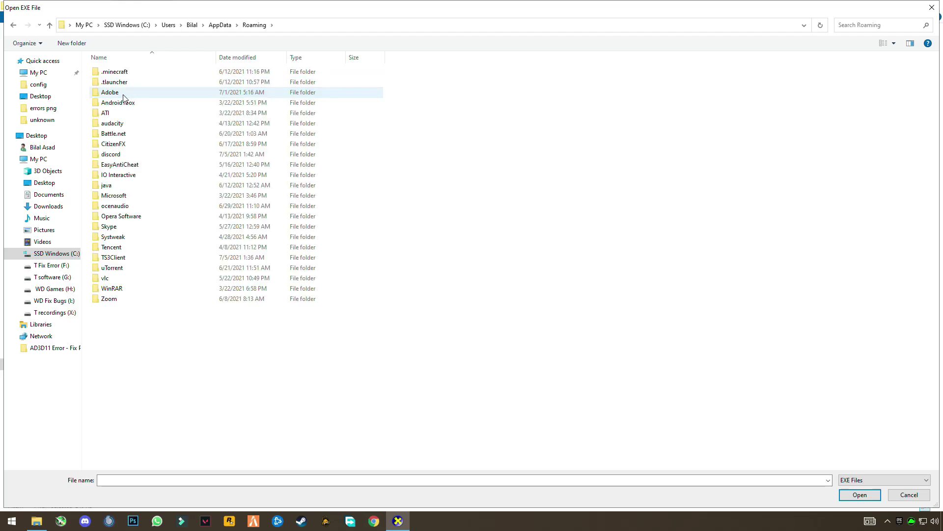
{"action": "double_click", "coordinate": [122, 197]}
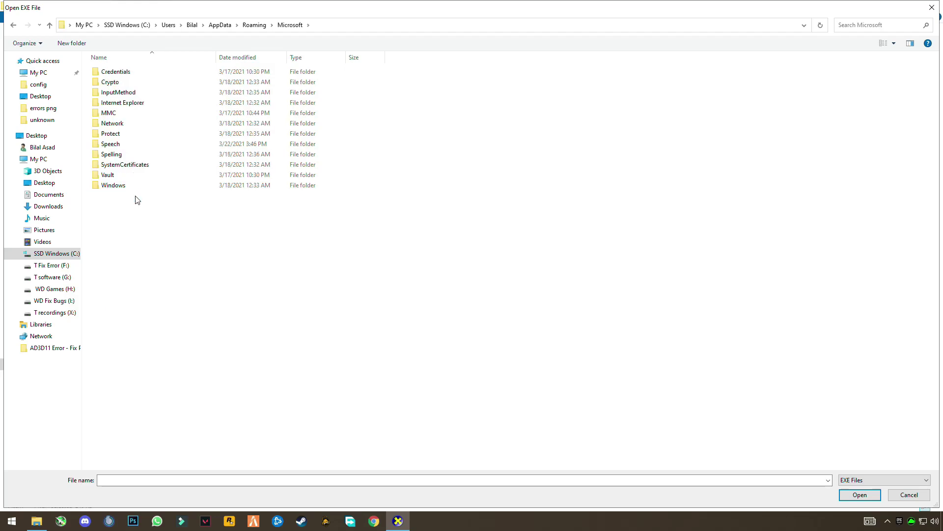
{"action": "double_click", "coordinate": [108, 185]}
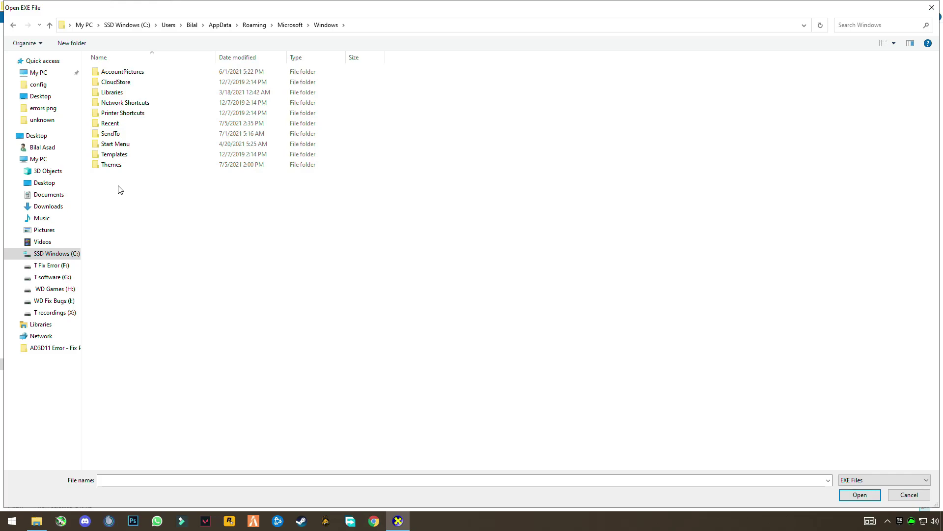
{"action": "left_click", "coordinate": [124, 145]}
{"action": "double_click", "coordinate": [141, 148]}
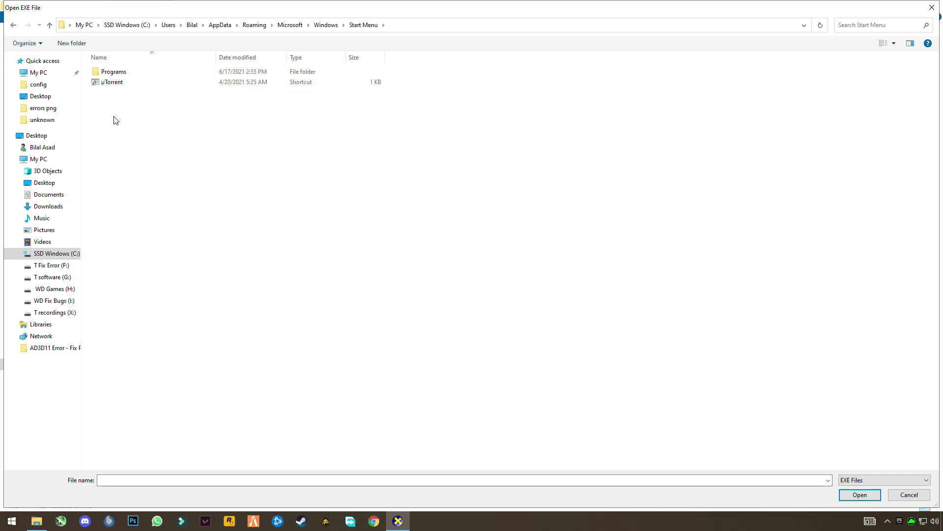
{"action": "double_click", "coordinate": [127, 74]}
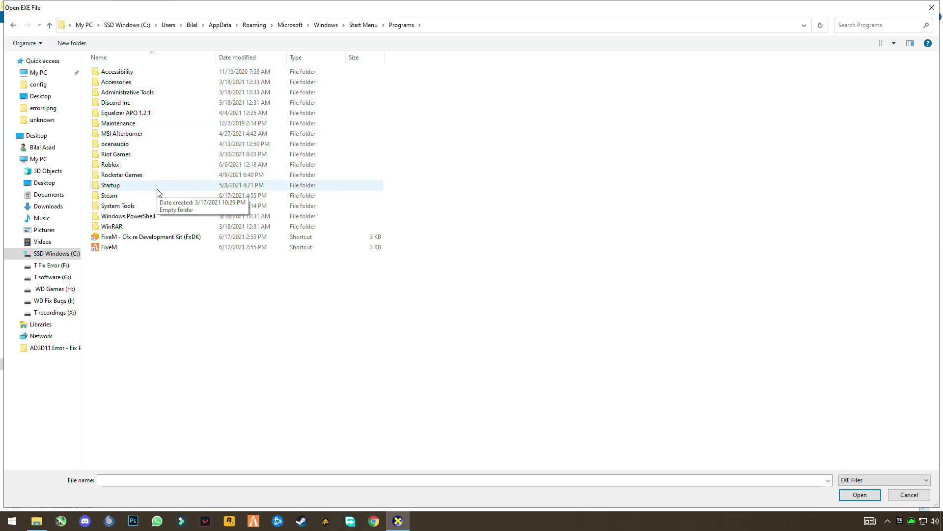
Step: Add Steam from the Steam shortcuts folder to the executable list and apply the DirectX properties
{"action": "left_click", "coordinate": [146, 197]}
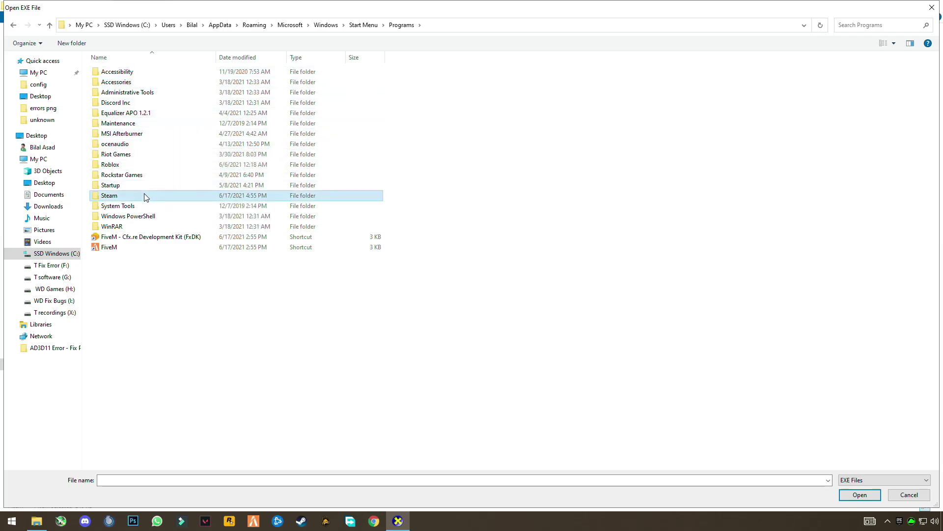
{"action": "double_click", "coordinate": [116, 196]}
{"action": "left_click", "coordinate": [116, 93]}
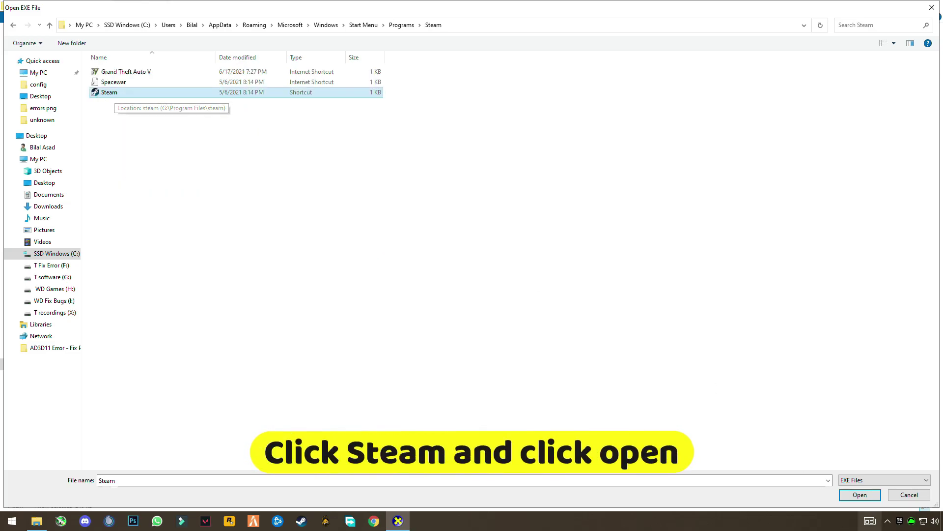
{"action": "left_click", "coordinate": [860, 494]}
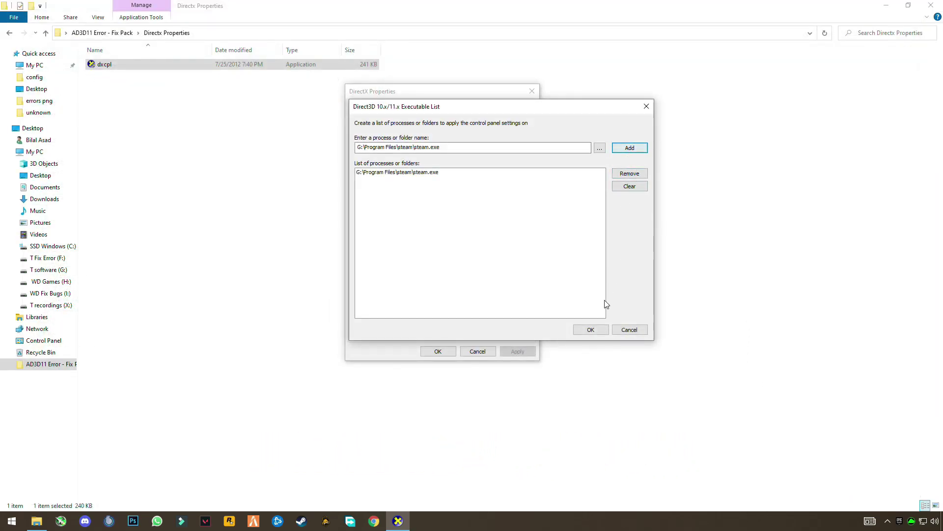
{"action": "left_click", "coordinate": [591, 329]}
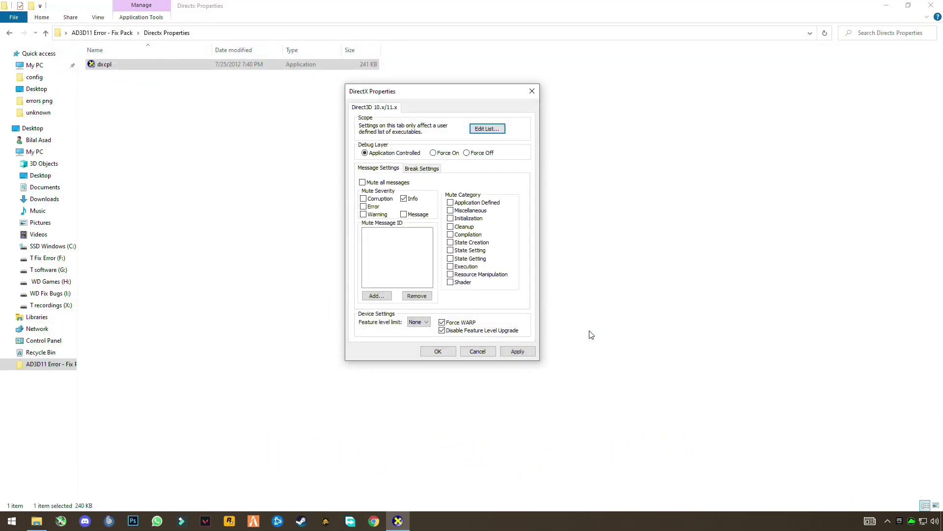
{"action": "left_click", "coordinate": [517, 352]}
{"action": "left_click", "coordinate": [438, 351]}
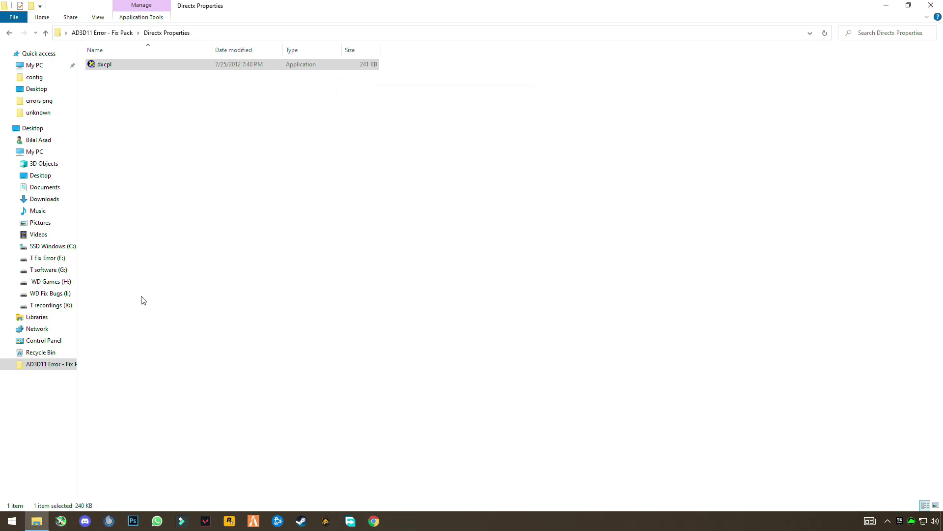
Step: Go back to the fix pack, open the Directx web setup folder and run dxwebsetup as administrator
{"action": "left_click", "coordinate": [10, 33]}
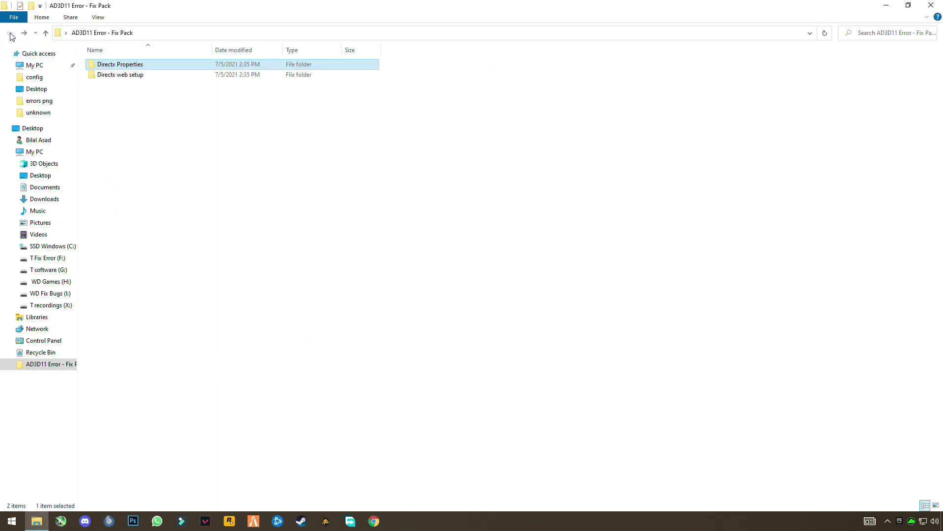
{"action": "left_click", "coordinate": [136, 76]}
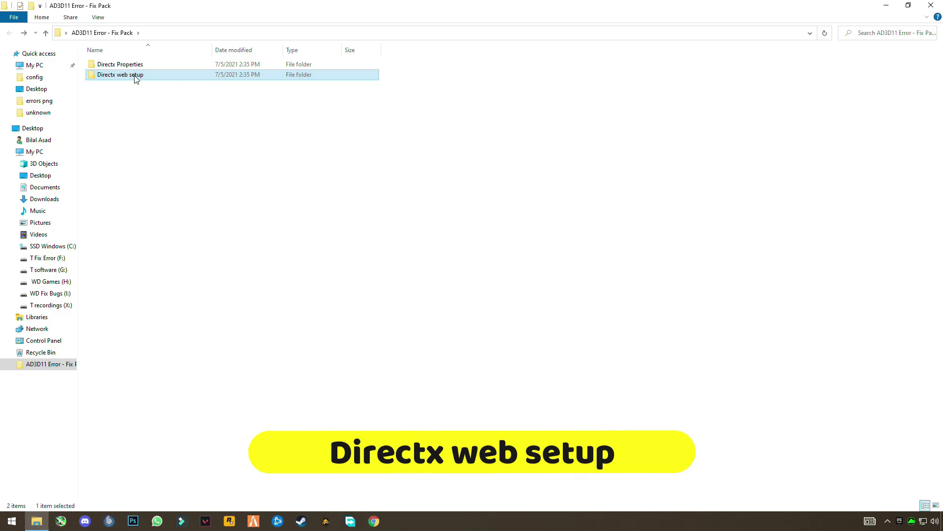
{"action": "double_click", "coordinate": [136, 76]}
{"action": "double_click", "coordinate": [121, 67]}
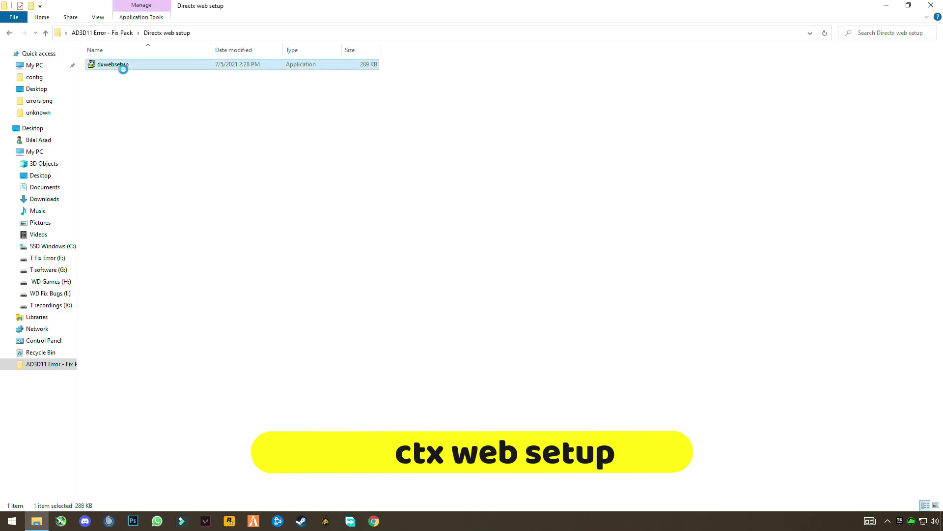
{"action": "right_click", "coordinate": [121, 67]}
{"action": "left_click", "coordinate": [61, 85]}
{"action": "left_click", "coordinate": [420, 328]}
Step: Accept the DirectX license agreement, decline the Bing Bar and go through the installer to the finish
{"action": "left_click", "coordinate": [217, 233]}
{"action": "left_click", "coordinate": [269, 267]}
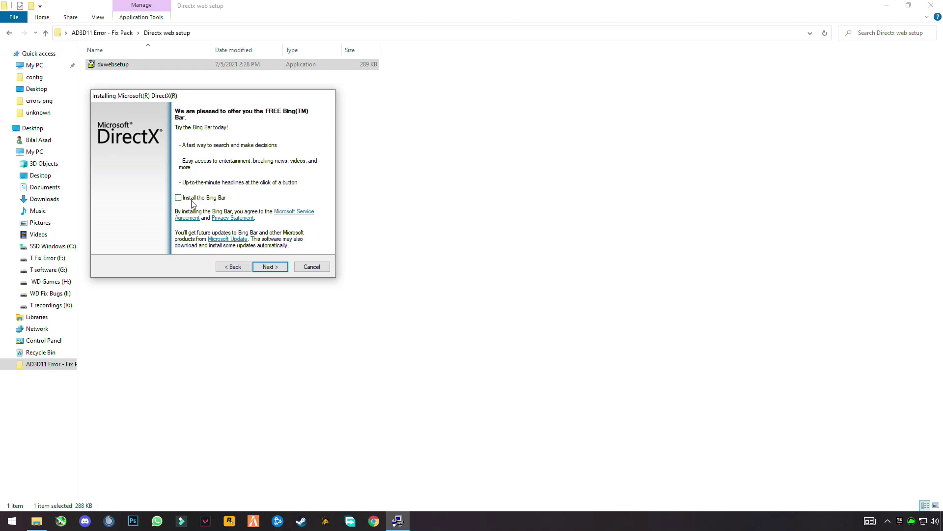
{"action": "left_click", "coordinate": [272, 266]}
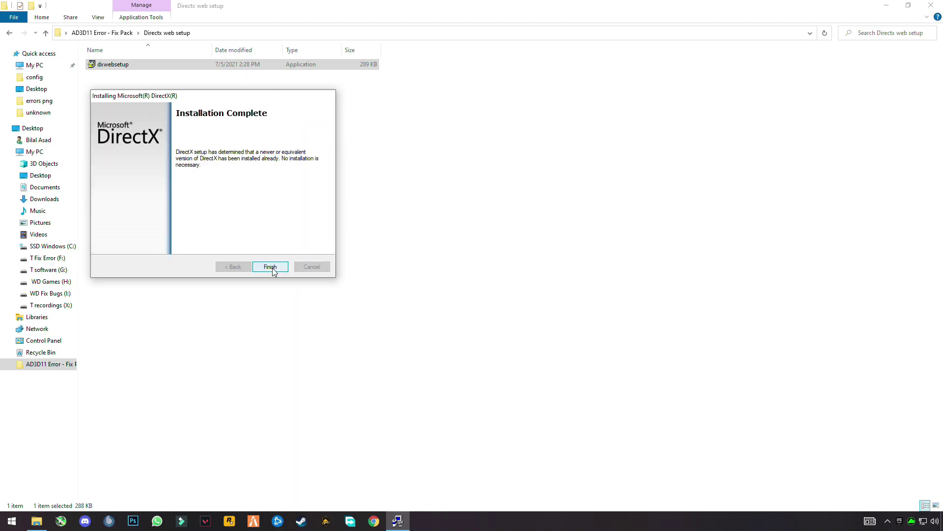
{"action": "left_click", "coordinate": [271, 267]}
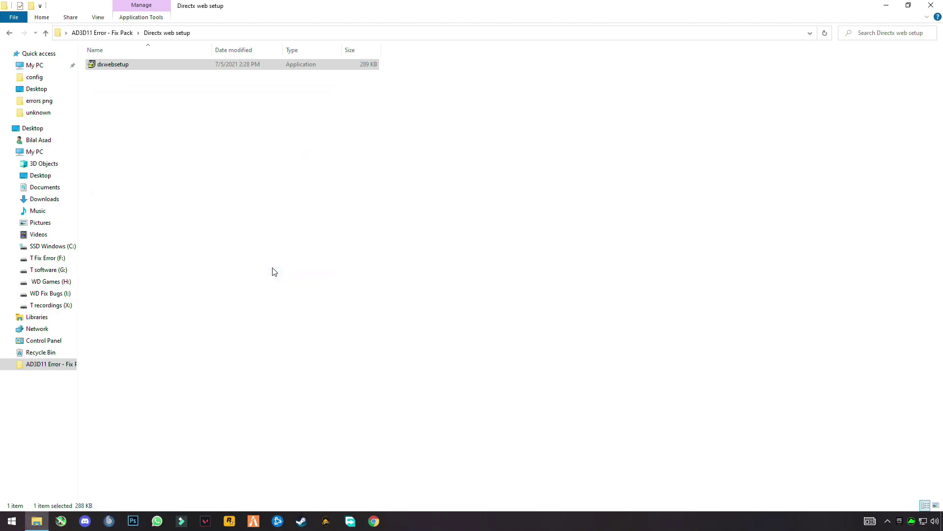
Step: Close the setup folder, move the AD3D11 Error and FiveM Crash fix packs to the Recycle Bin and empty it permanently
{"action": "left_click", "coordinate": [931, 5]}
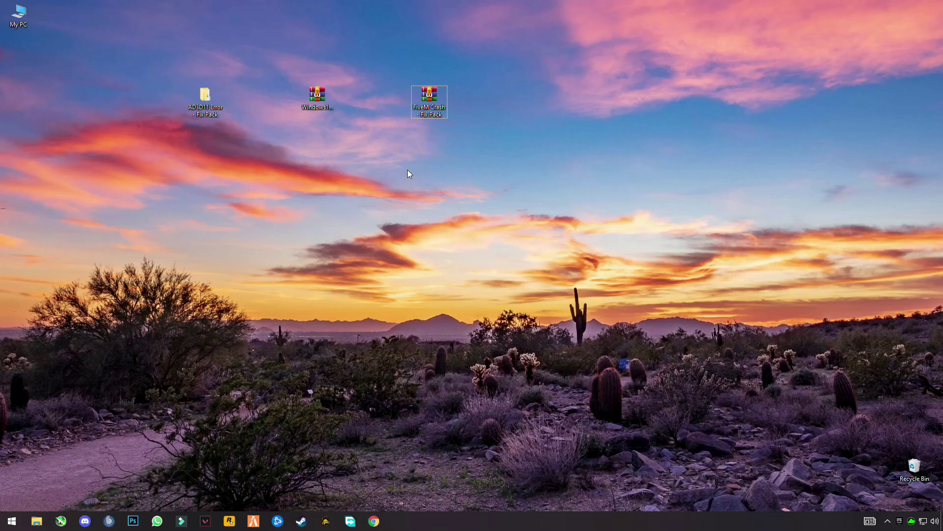
{"action": "left_click_drag", "start_coordinate": [428, 109], "coordinate": [202, 153]}
{"action": "left_click_drag", "start_coordinate": [234, 211], "coordinate": [915, 477]}
{"action": "right_click", "coordinate": [914, 471]}
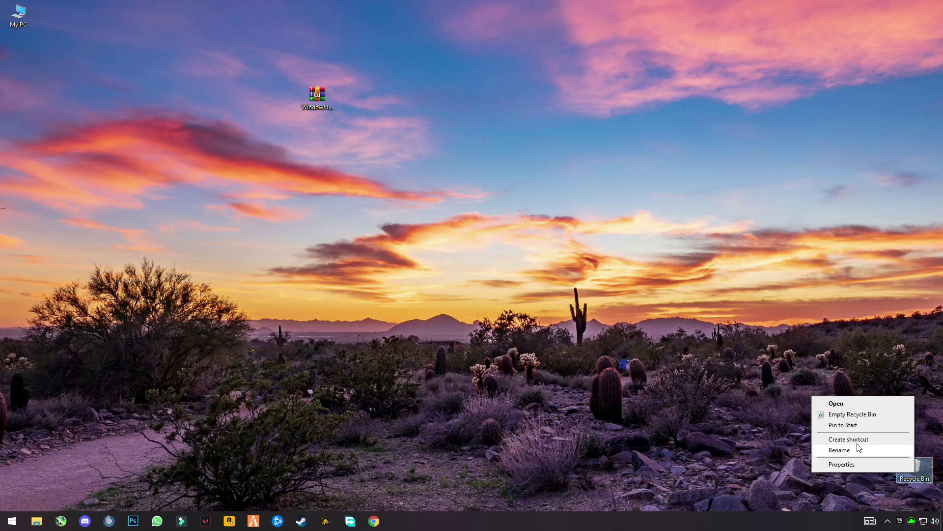
{"action": "left_click", "coordinate": [853, 414]}
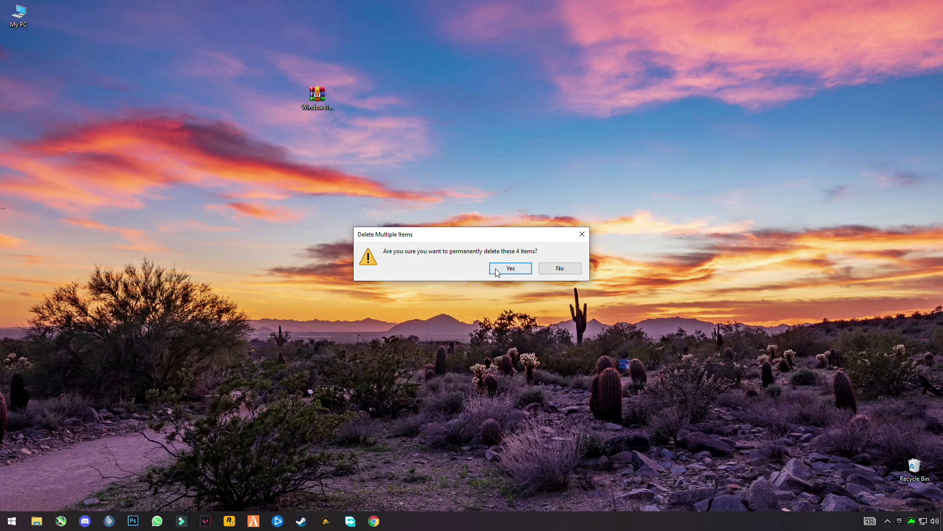
{"action": "left_click", "coordinate": [510, 269]}
Step: Extract the Windows10Upgrade9252 archive directly onto the desktop and move the extracted tool to an open area
{"action": "left_click_drag", "start_coordinate": [317, 96], "coordinate": [354, 97]}
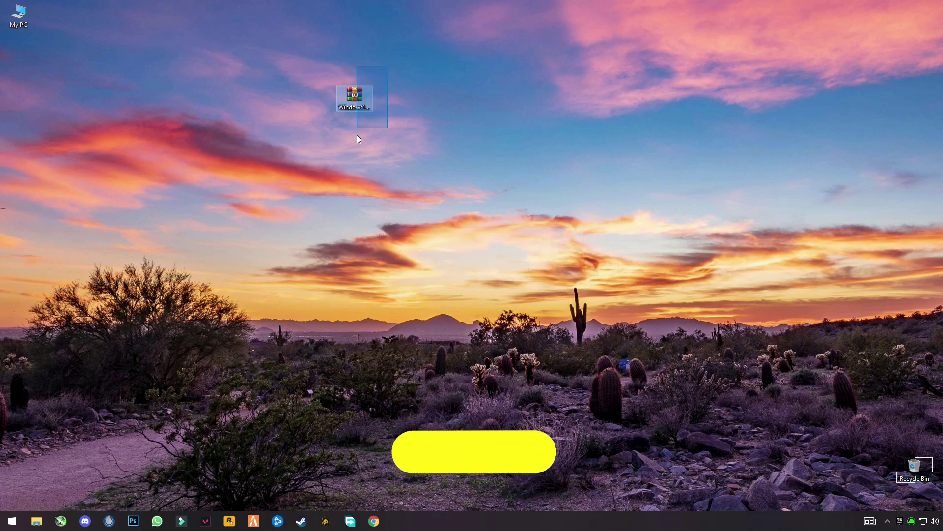
{"action": "right_click", "coordinate": [344, 98]}
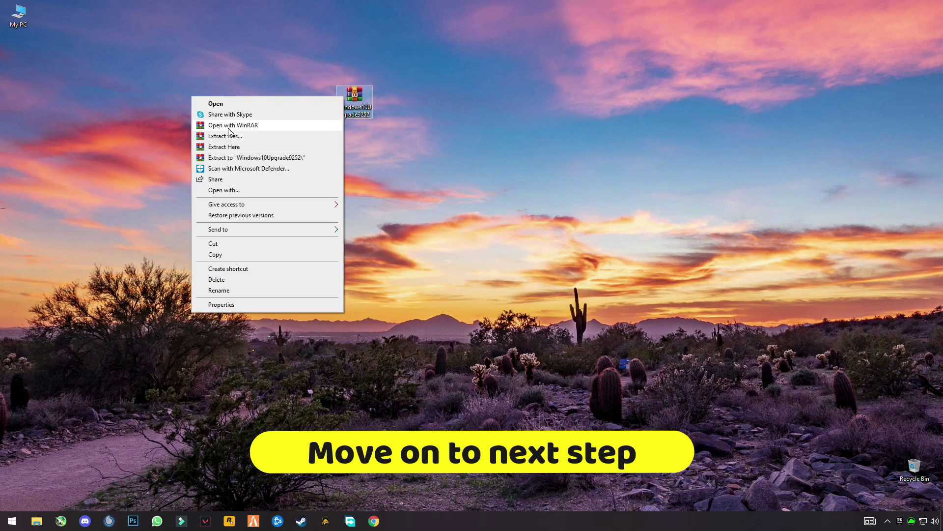
{"action": "left_click", "coordinate": [239, 147]}
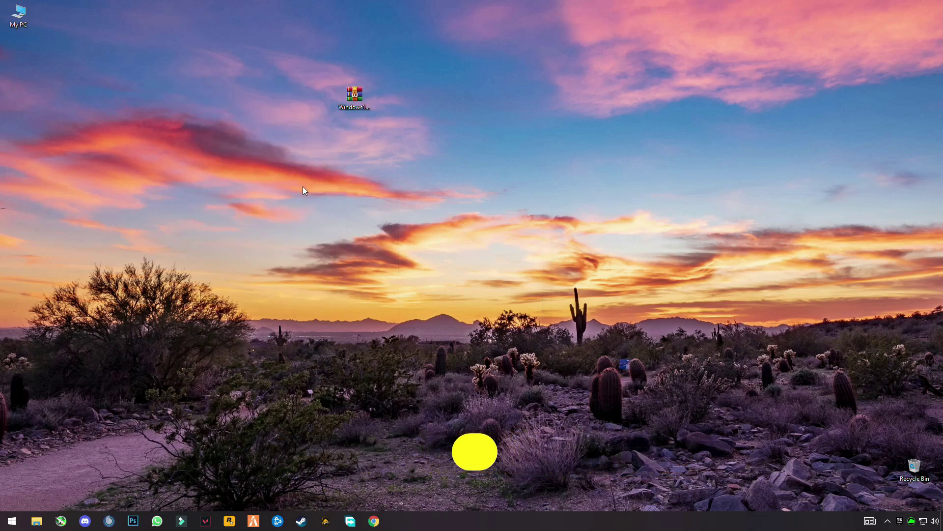
{"action": "left_click_drag", "start_coordinate": [20, 56], "coordinate": [138, 134]}
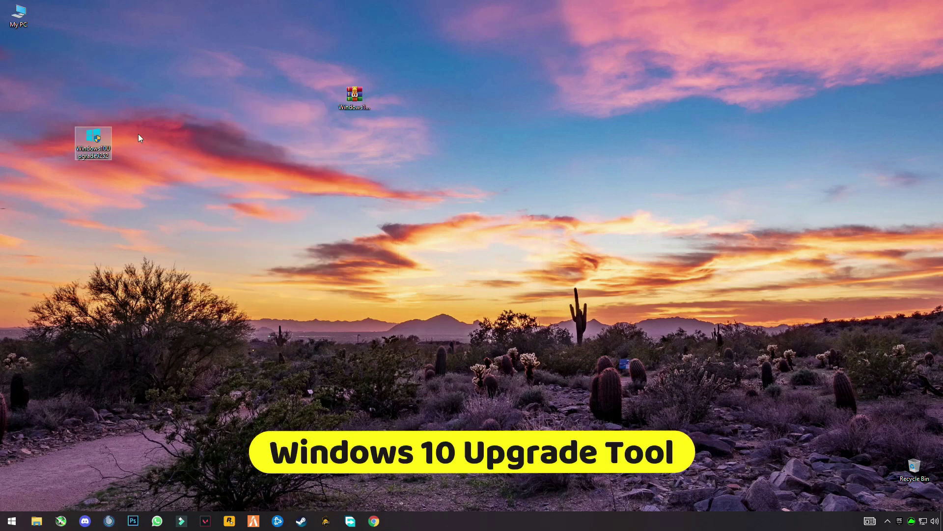
Step: Run the extracted Windows10Upgrade9252 tool, allow it to make changes to the device, and exit the Windows 10 Update Assistant
{"action": "right_click", "coordinate": [97, 143]}
{"action": "left_click", "coordinate": [84, 155]}
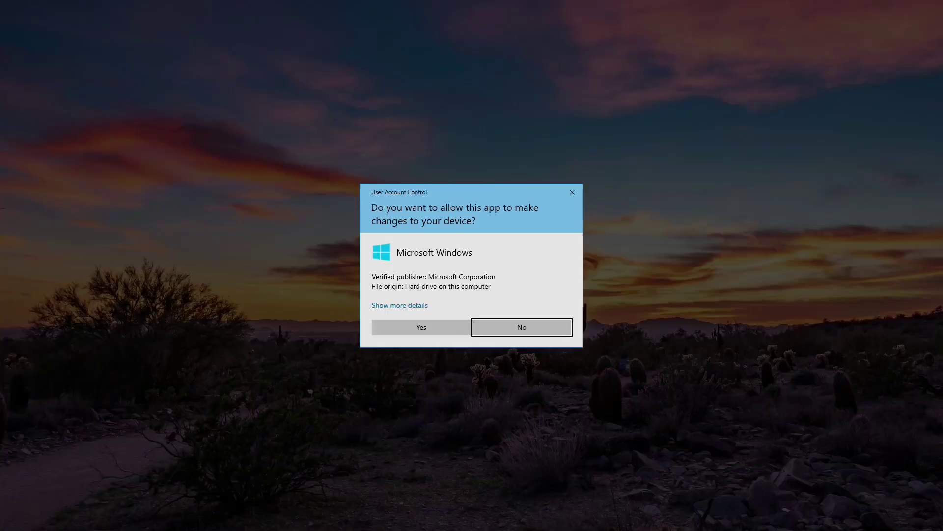
{"action": "left_click", "coordinate": [394, 331]}
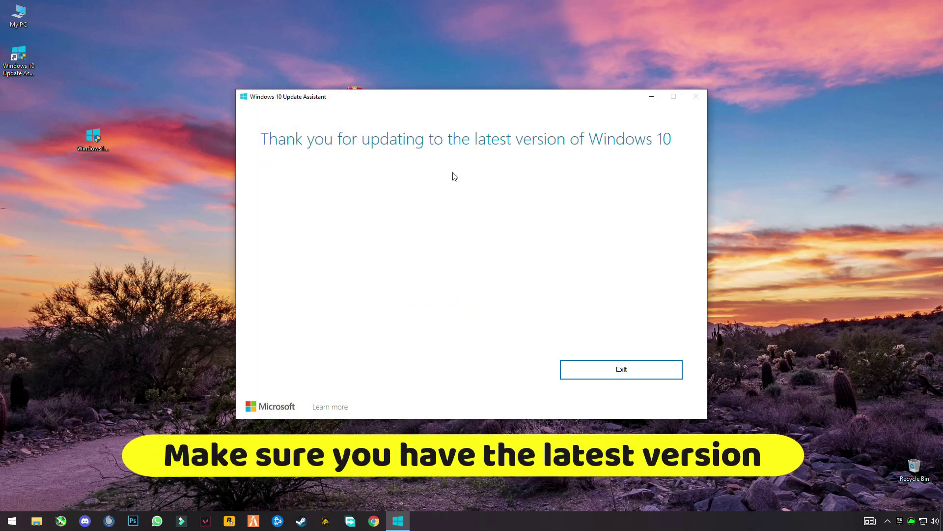
{"action": "left_click", "coordinate": [635, 368]}
Step: Check the Windows edition, version and OS build on the system's About page, and close the settings
{"action": "right_click", "coordinate": [426, 180]}
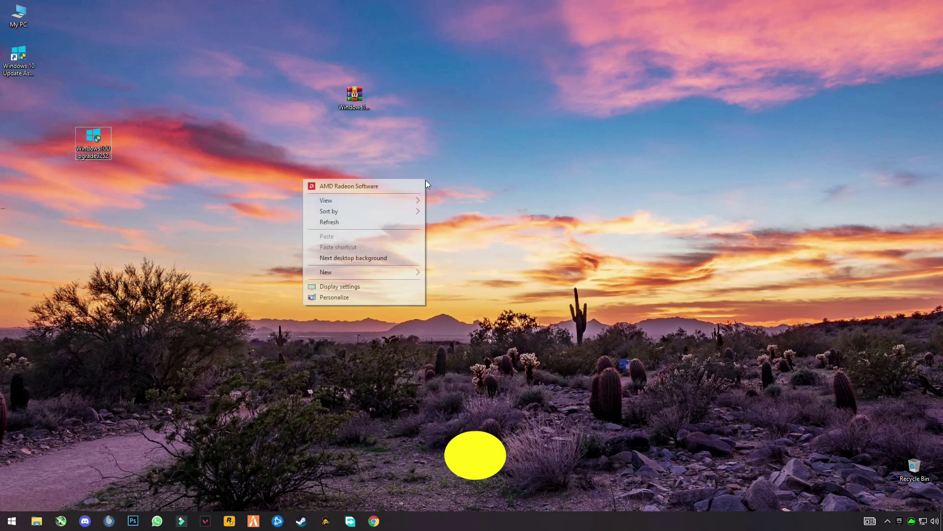
{"action": "left_click", "coordinate": [376, 286]}
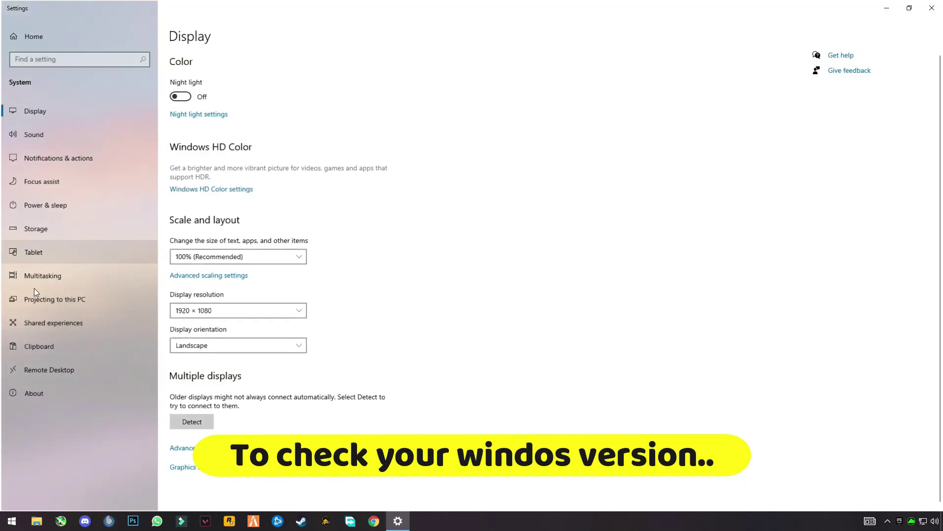
{"action": "left_click", "coordinate": [46, 397]}
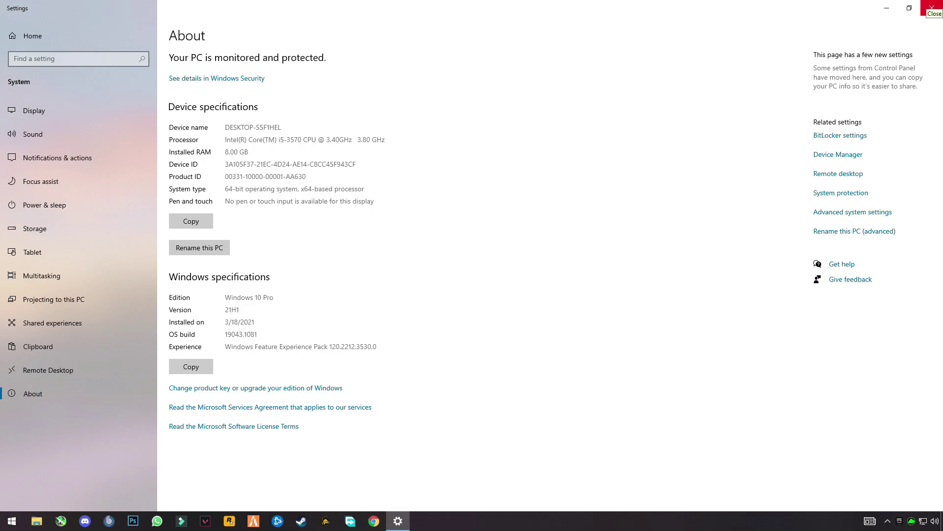
{"action": "left_click", "coordinate": [933, 6]}
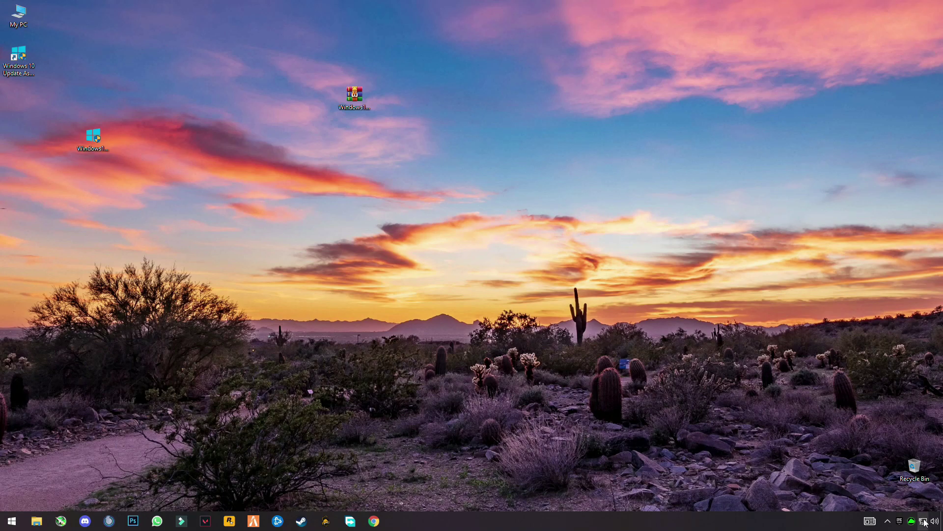
Step: Open Windows Update under Update & Security and install the pending Intel(R) HD Graphics driver update
{"action": "left_click", "coordinate": [12, 521]}
{"action": "left_click", "coordinate": [17, 484]}
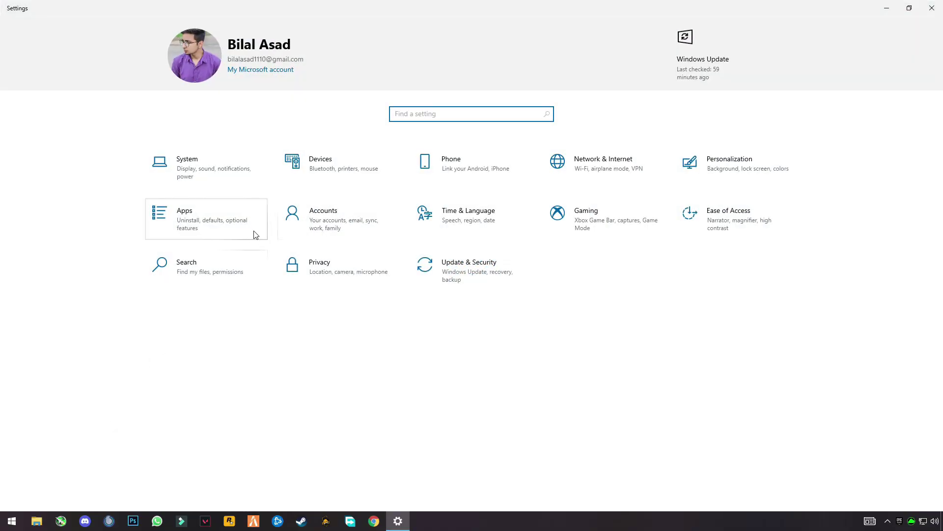
{"action": "left_click", "coordinate": [451, 271]}
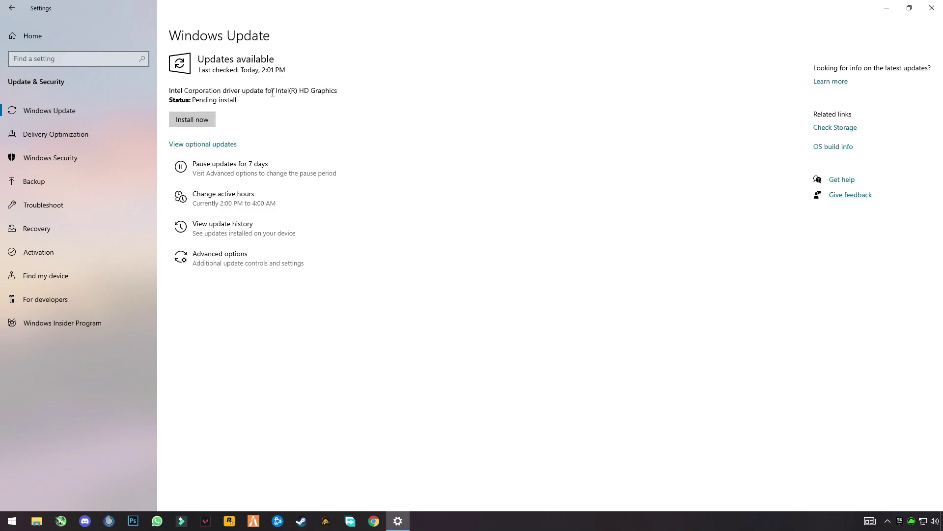
{"action": "left_click_drag", "start_coordinate": [275, 93], "coordinate": [339, 94]}
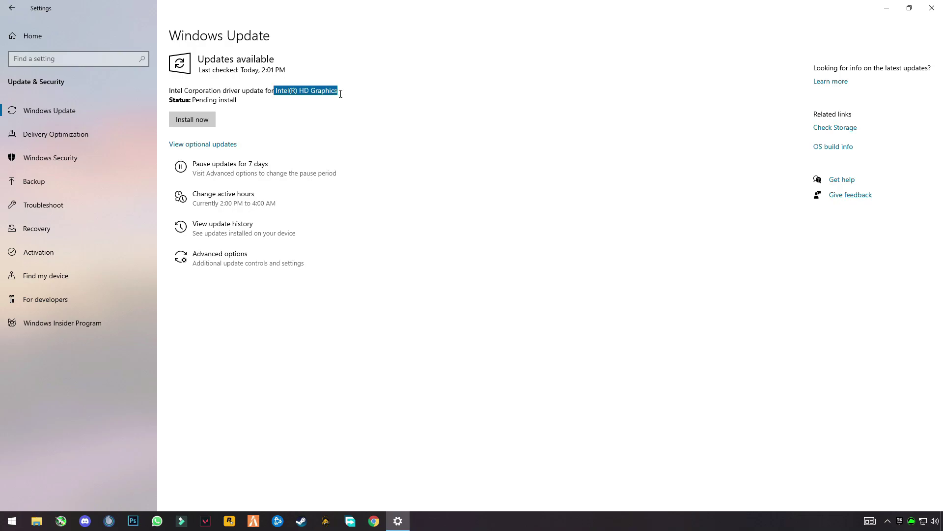
{"action": "left_click", "coordinate": [371, 110]}
{"action": "left_click", "coordinate": [190, 121]}
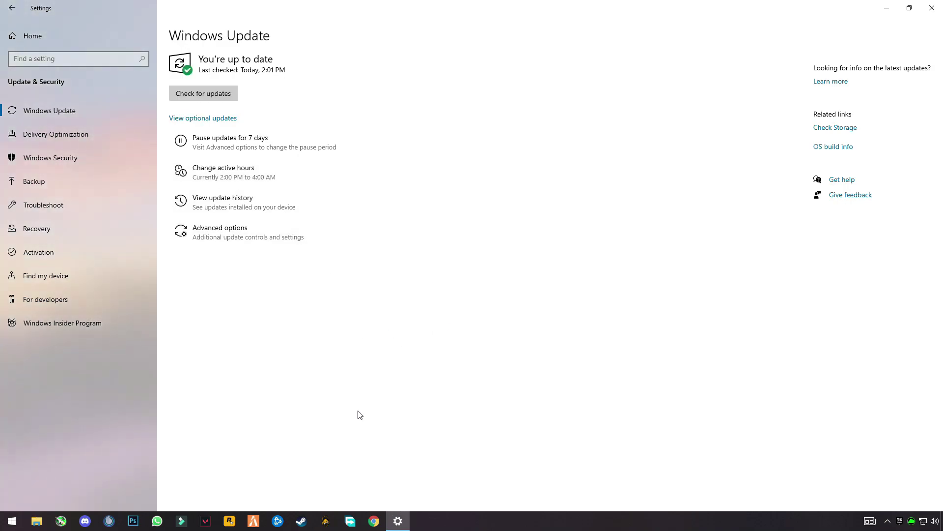
Step: Start Steam, close the Windows settings, check the hidden background icons while it signs in, and dismiss the Steam news
{"action": "left_click", "coordinate": [300, 521]}
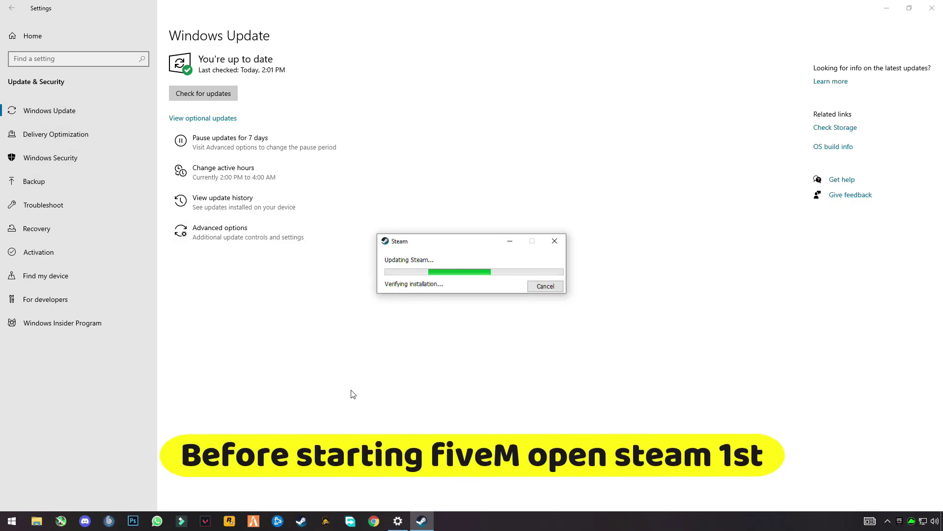
{"action": "left_click", "coordinate": [932, 8]}
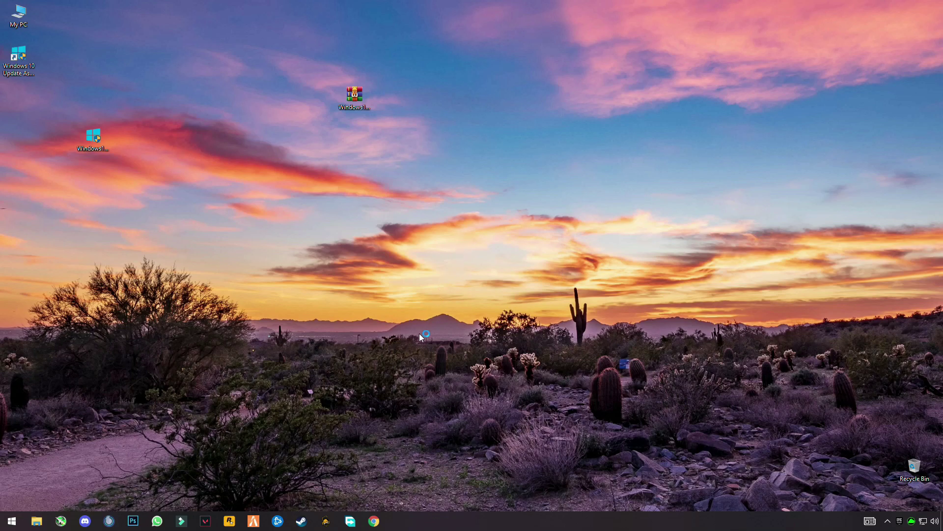
{"action": "left_click", "coordinate": [888, 521]}
{"action": "left_click", "coordinate": [891, 524]}
{"action": "left_click", "coordinate": [891, 524]}
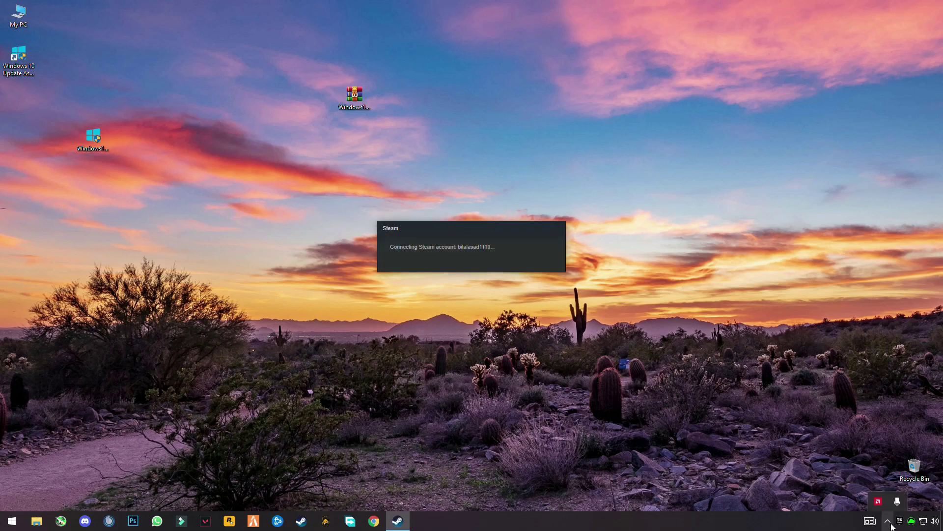
{"action": "left_click", "coordinate": [892, 524]}
{"action": "left_click", "coordinate": [891, 524]}
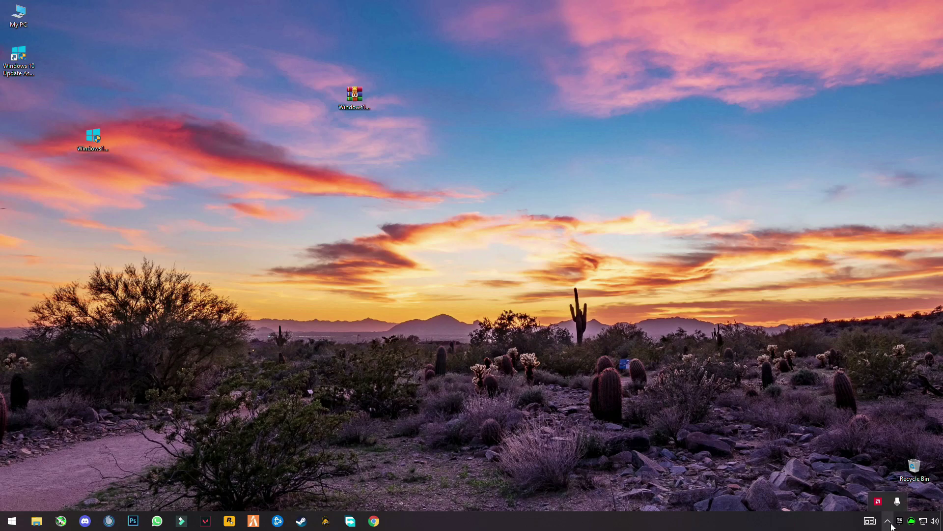
{"action": "left_click", "coordinate": [891, 524]}
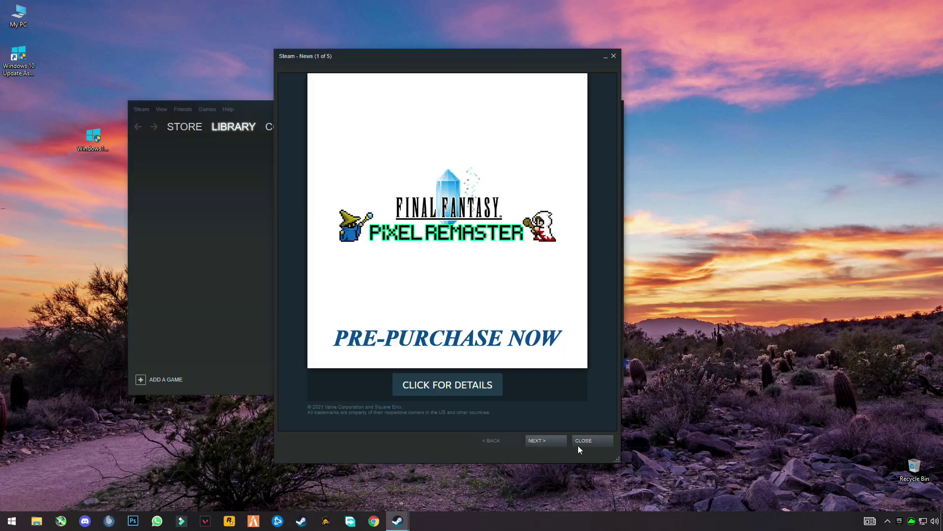
{"action": "left_click", "coordinate": [584, 442]}
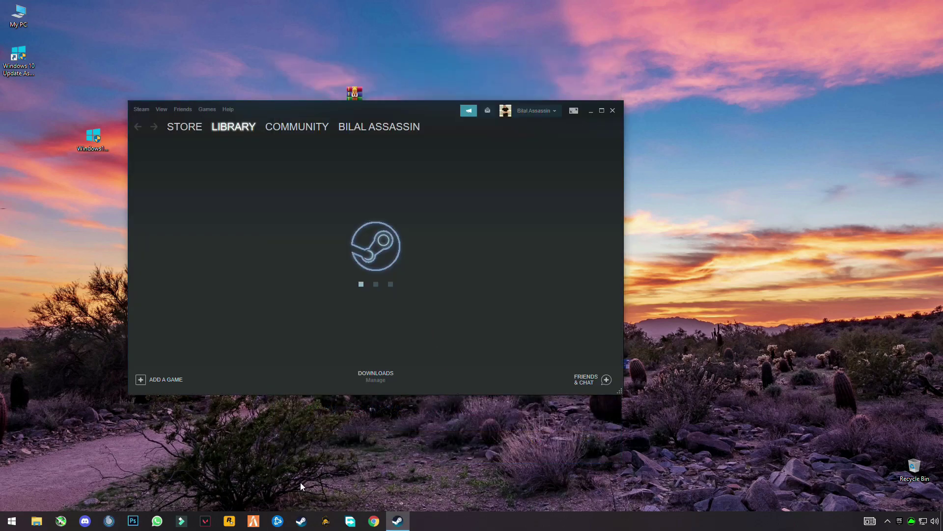
Step: Launch FiveM, connect to the last played Dream Life RolePlay Public#1 server and accept the restart for game version 2060
{"action": "left_click", "coordinate": [253, 522]}
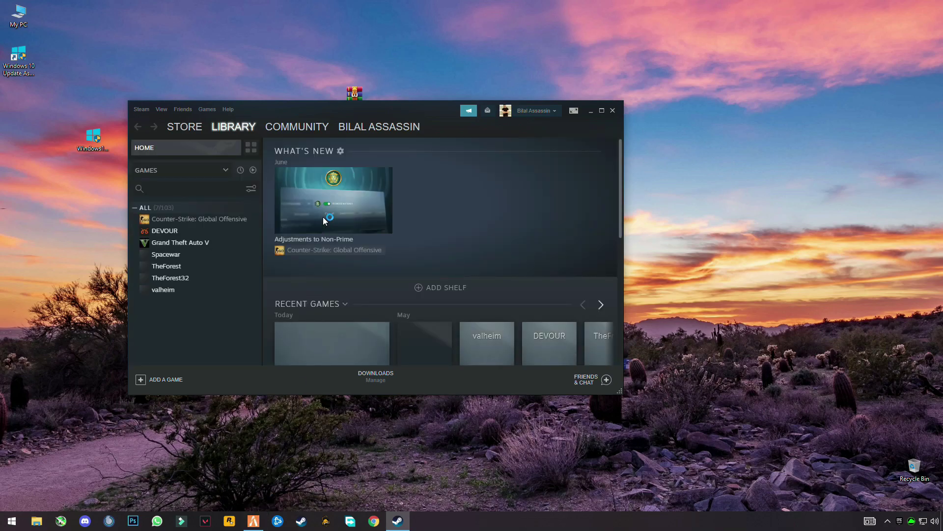
{"action": "mouse_move", "coordinate": [310, 219]}
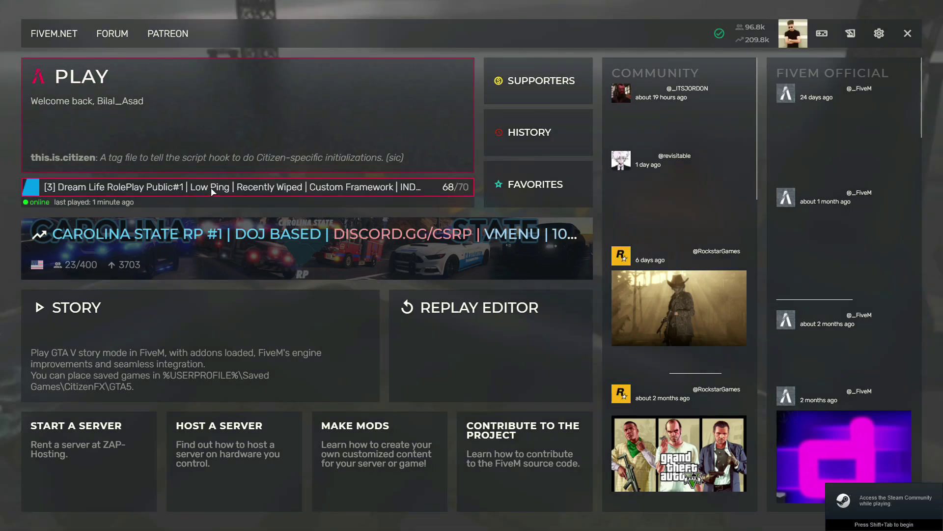
{"action": "left_click", "coordinate": [234, 187]}
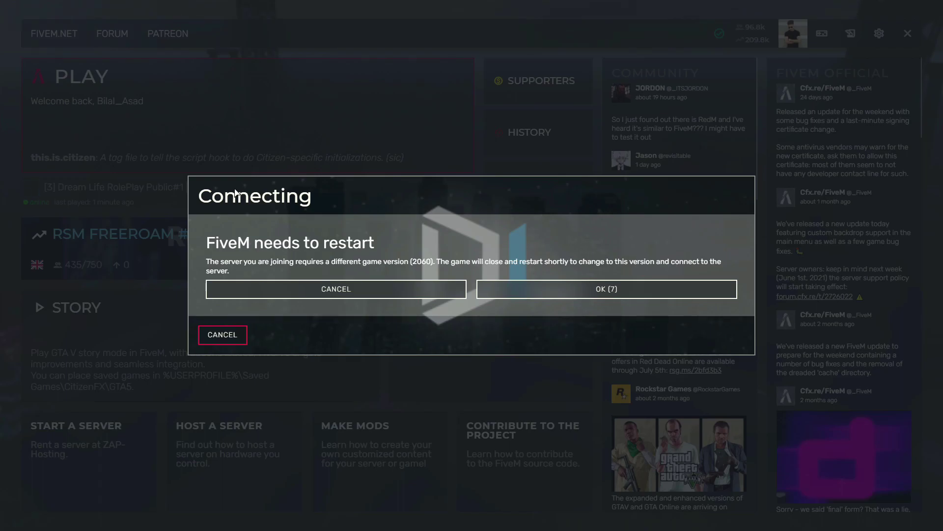
{"action": "left_click", "coordinate": [549, 289]}
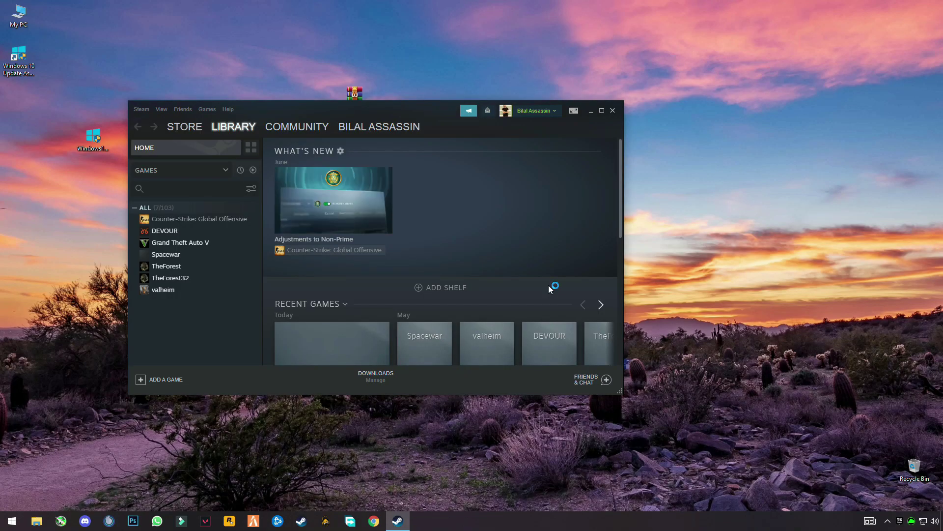